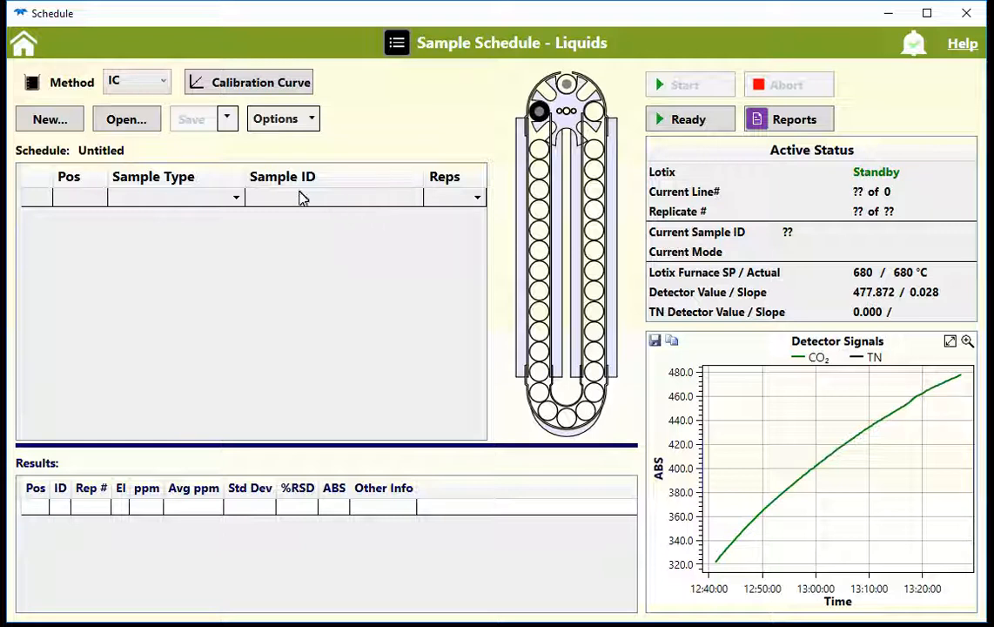
- Choose the TOC method and set the latest method blank in its calibration curve to 0 ABS
click(163, 83)
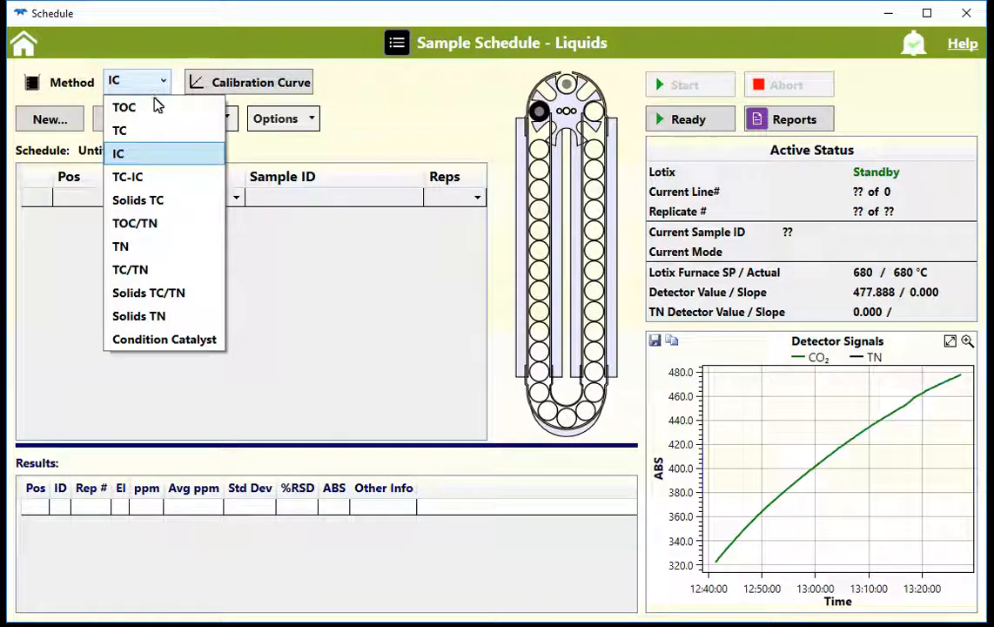
click(156, 109)
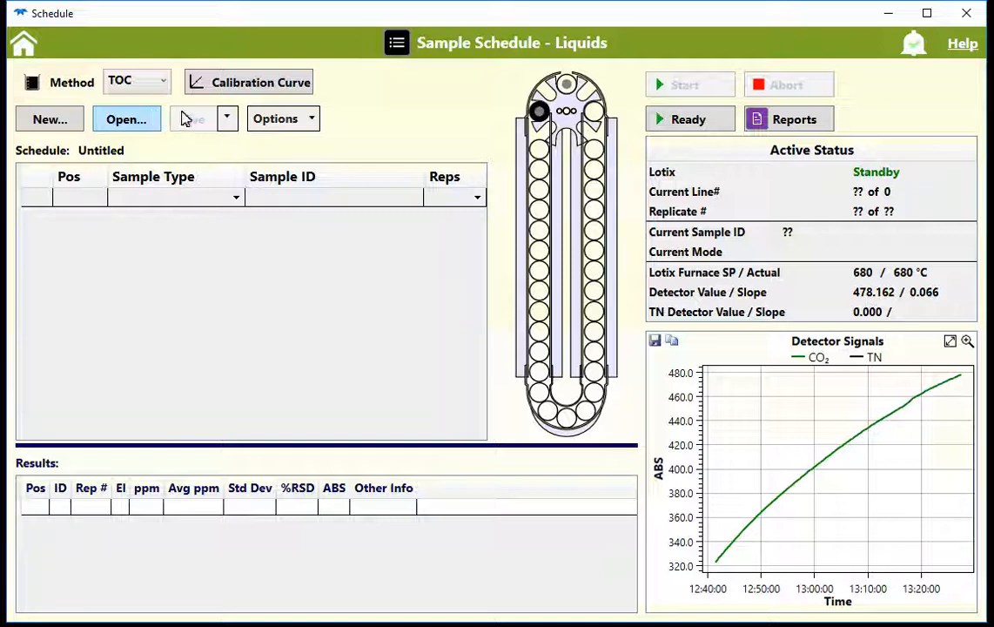
click(229, 94)
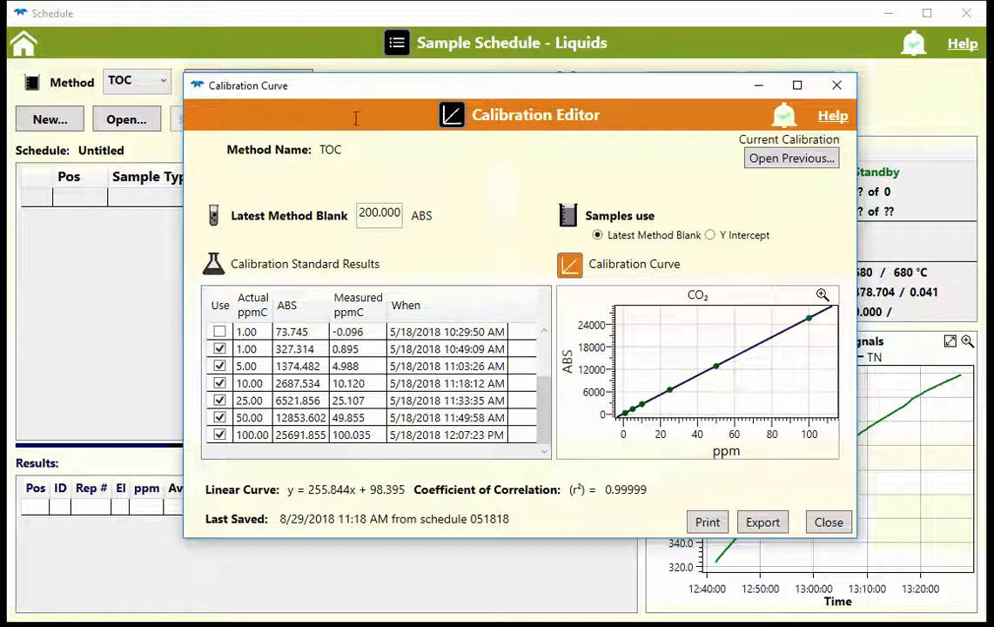
double_click(403, 216)
text(0)
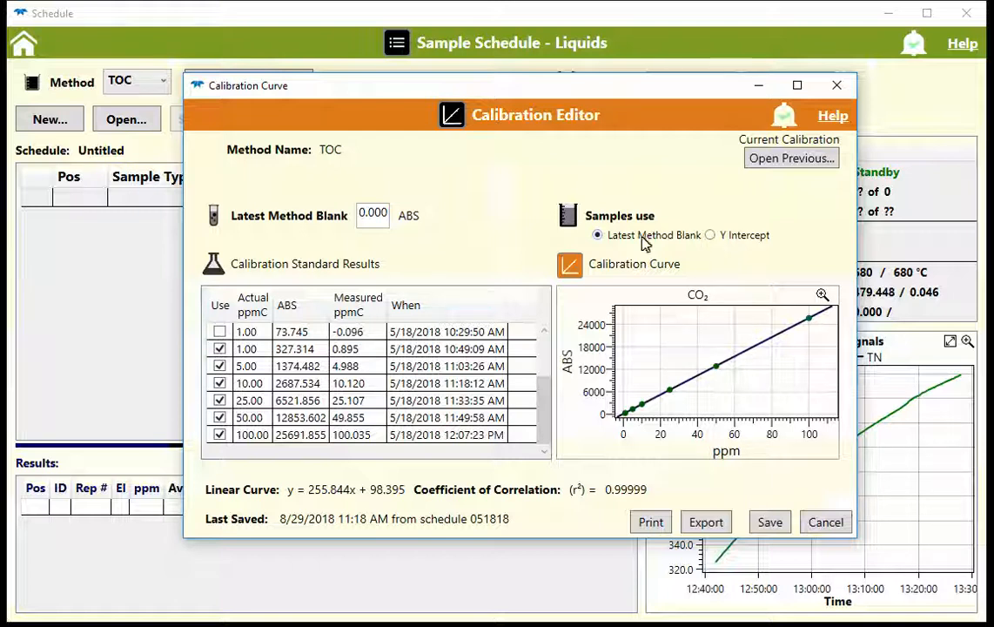
- Exclude the 10:49:09 AM 1.00 ppmC standard, include the 10:29:50 AM one instead, and save the TOC calibration
click(220, 348)
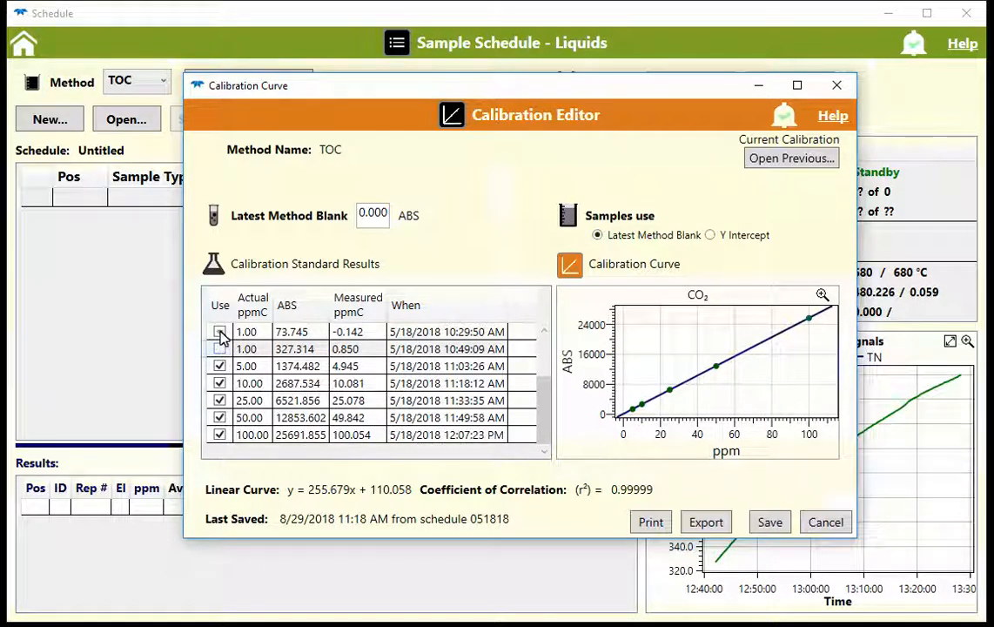
click(219, 332)
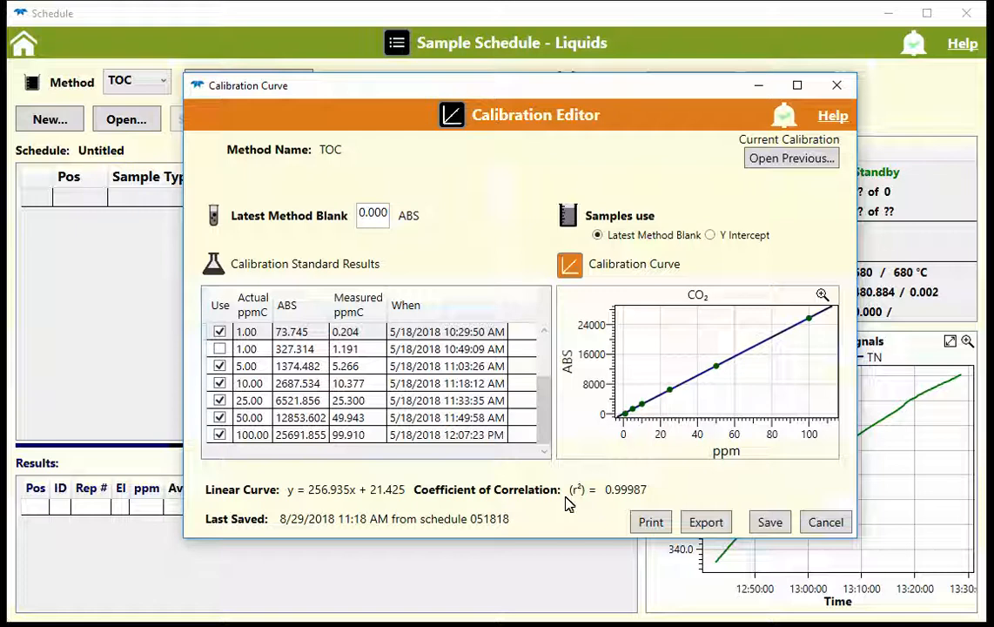
click(770, 523)
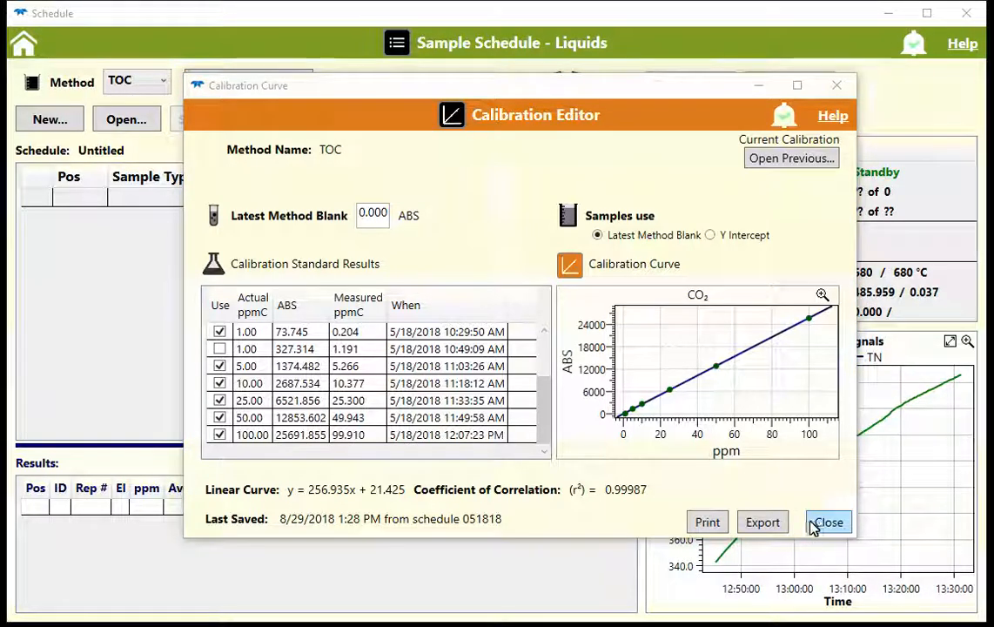
click(827, 526)
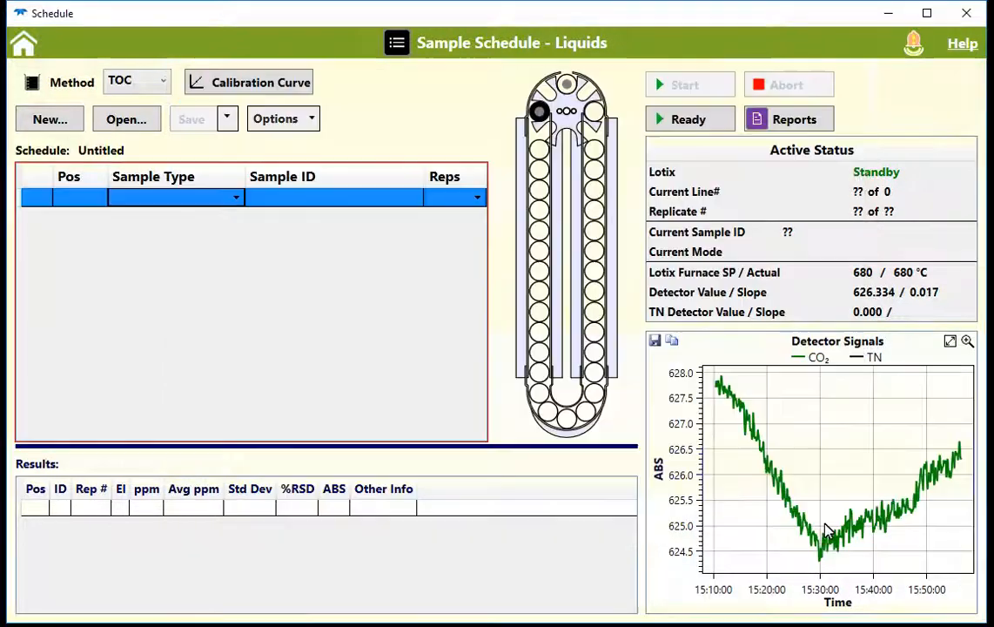
- Start the schedule with a Rinse line and insert a Blank line below it
click(238, 198)
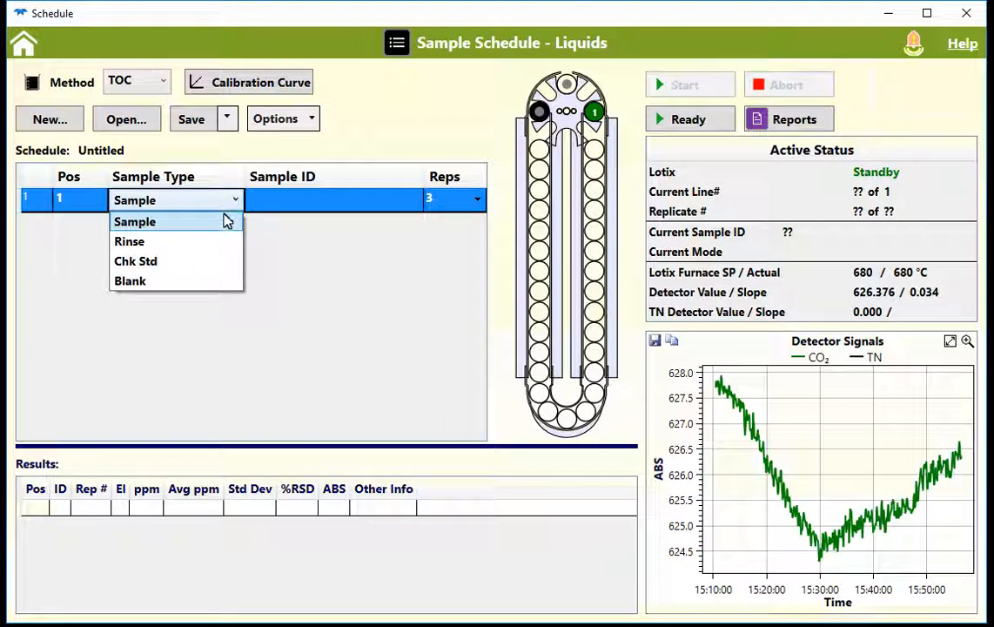
click(221, 245)
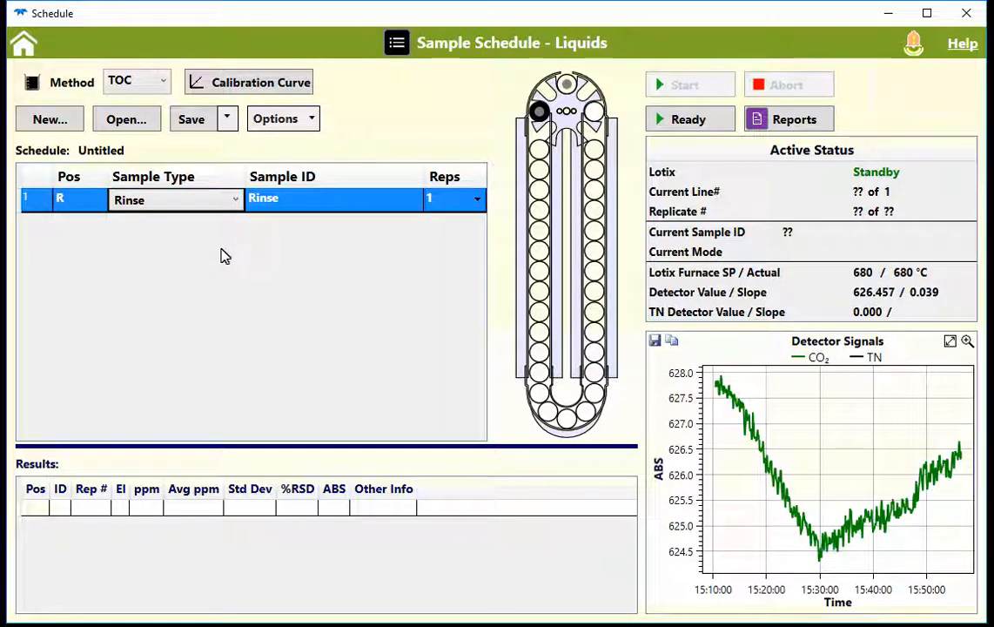
right_click(238, 206)
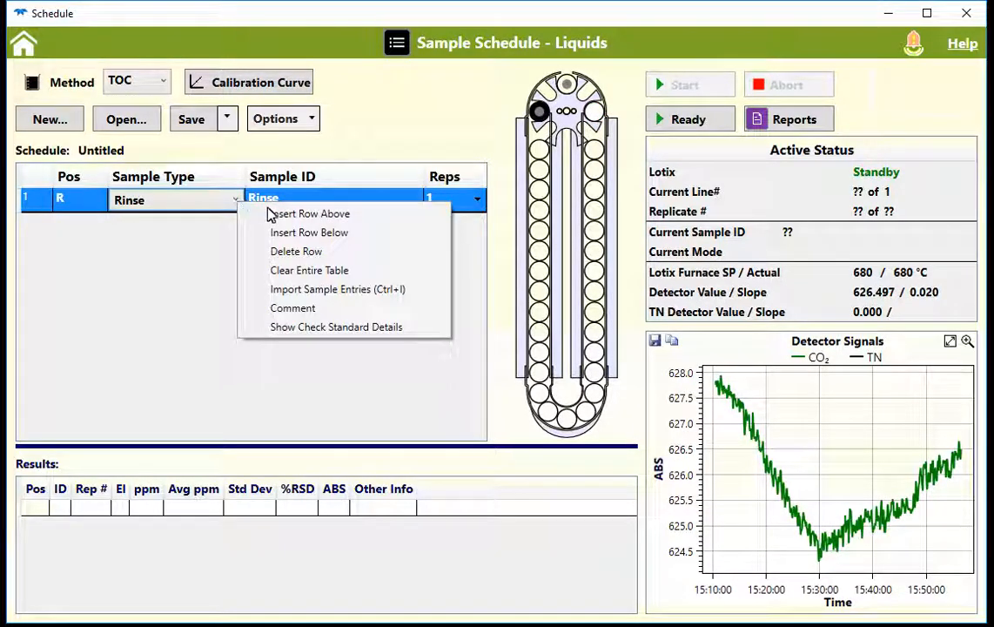
click(281, 233)
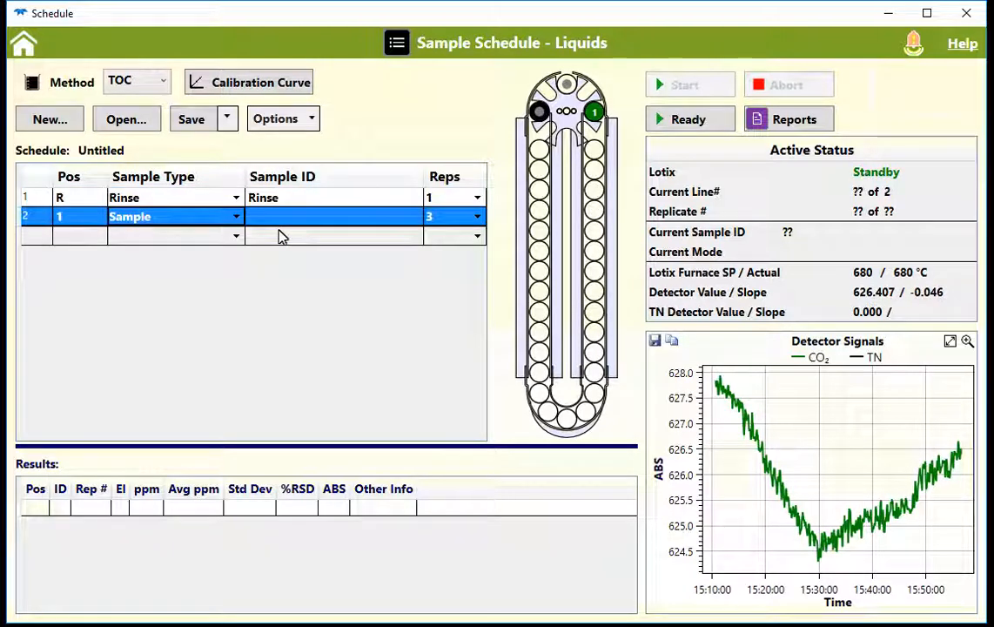
click(235, 217)
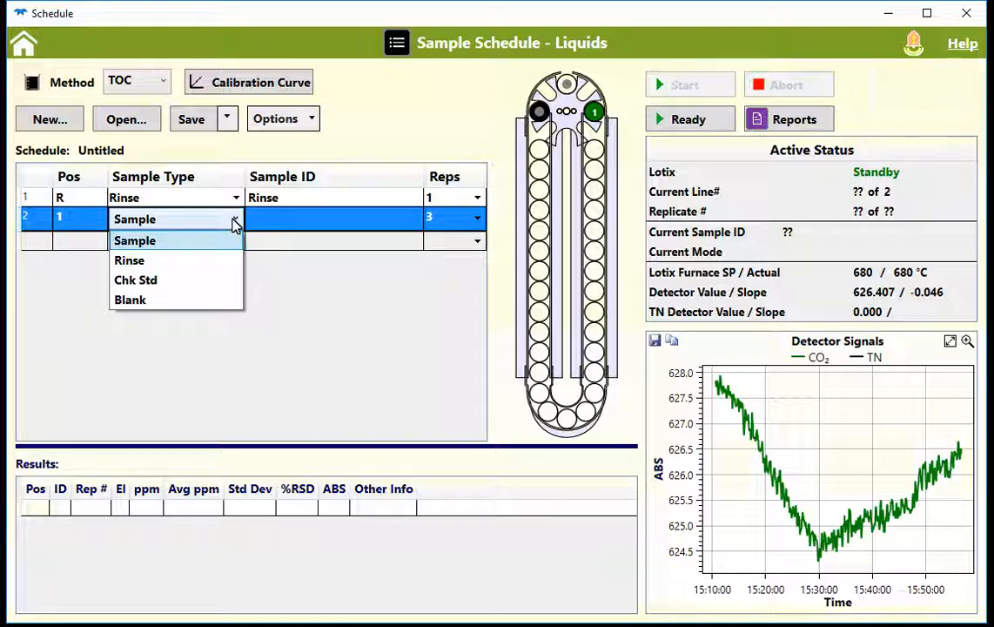
click(220, 301)
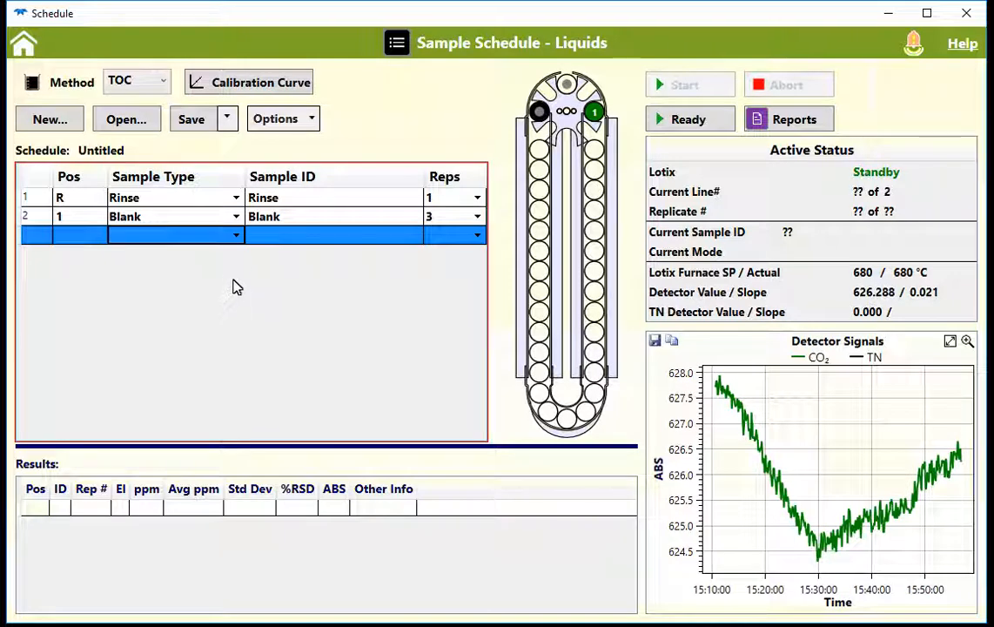
- Add a check standard line using the 10.000 ppmC standard, reviewing its Min% and Max% limits before selecting it
click(238, 247)
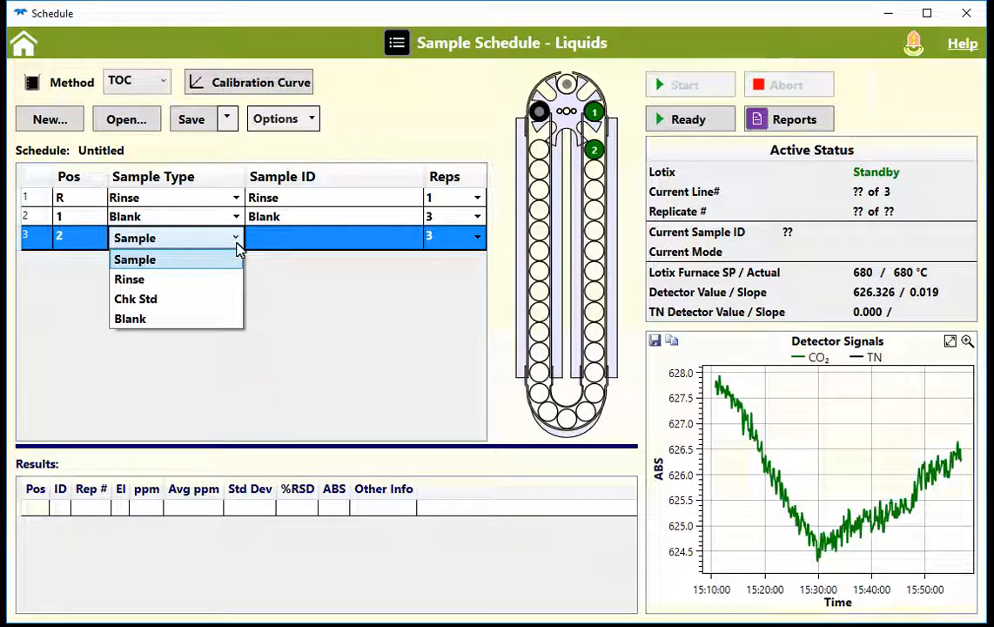
click(232, 299)
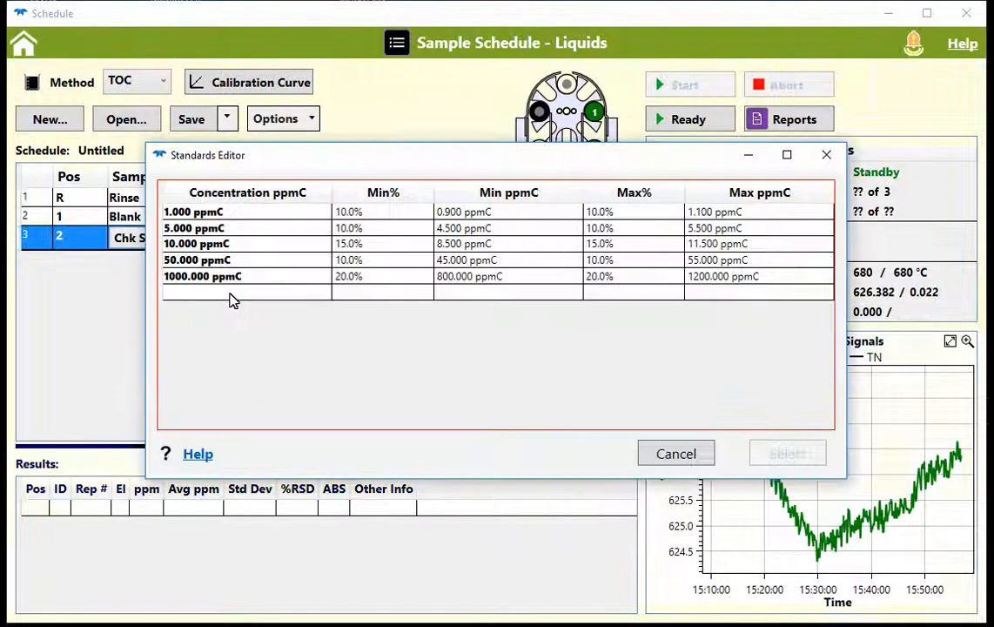
click(211, 244)
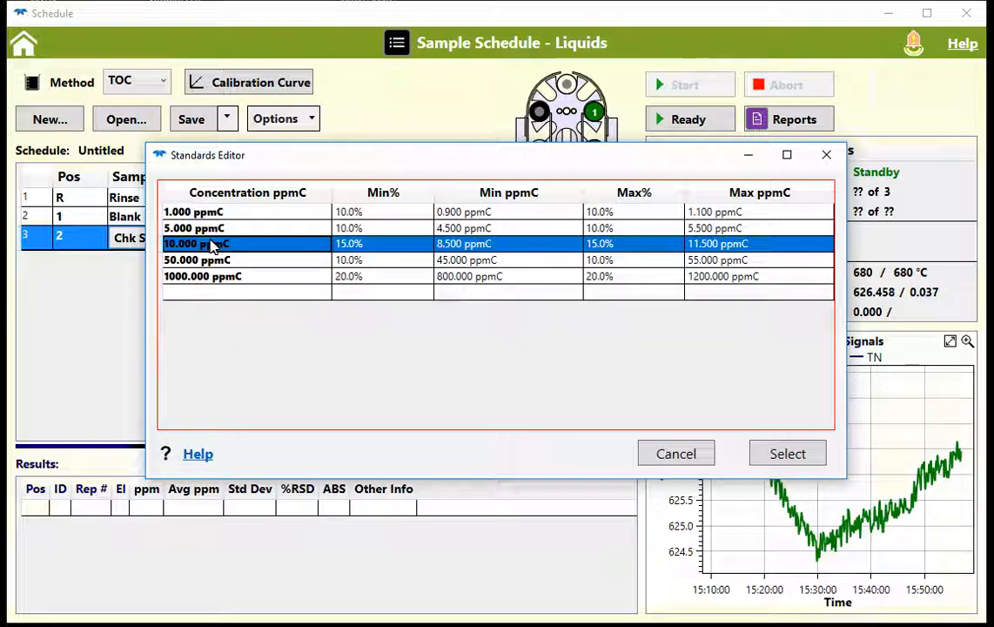
click(366, 248)
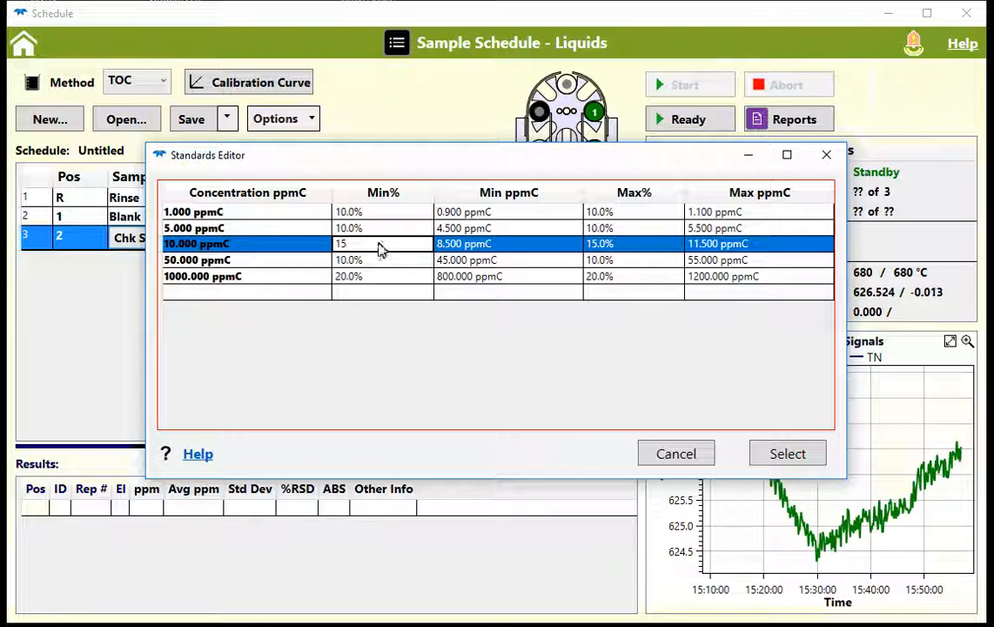
click(609, 246)
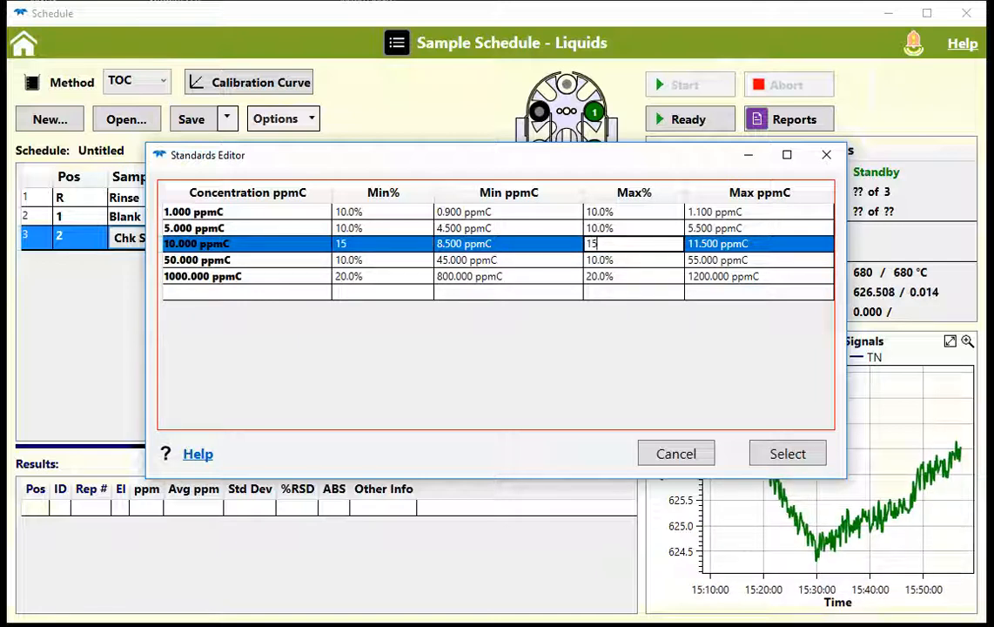
click(768, 453)
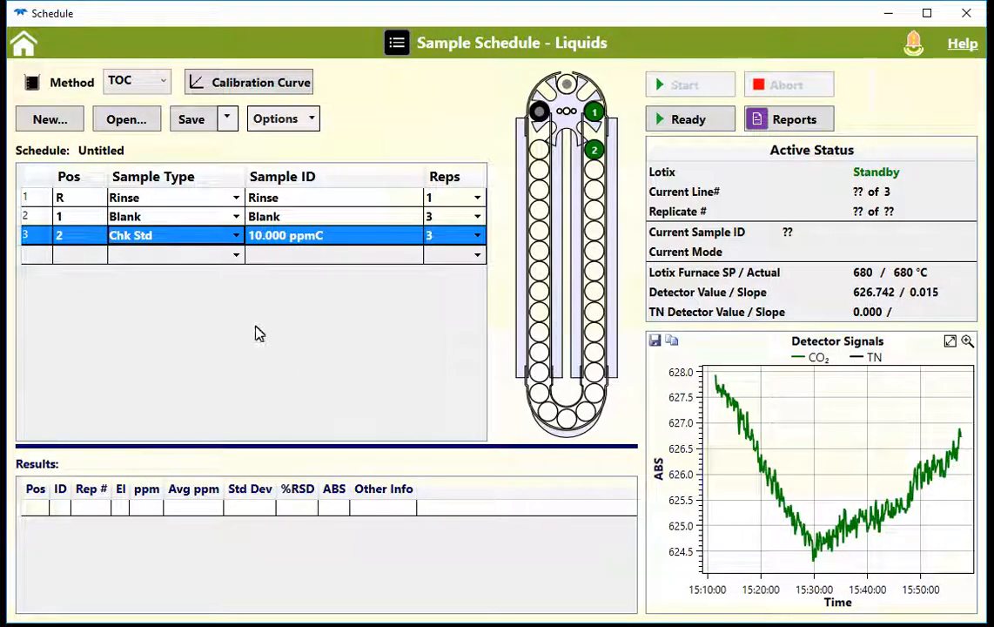
- Add ten sample lines with IDs Sample1 to Sample10, followed by a 10.000 ppmC check standard
click(236, 258)
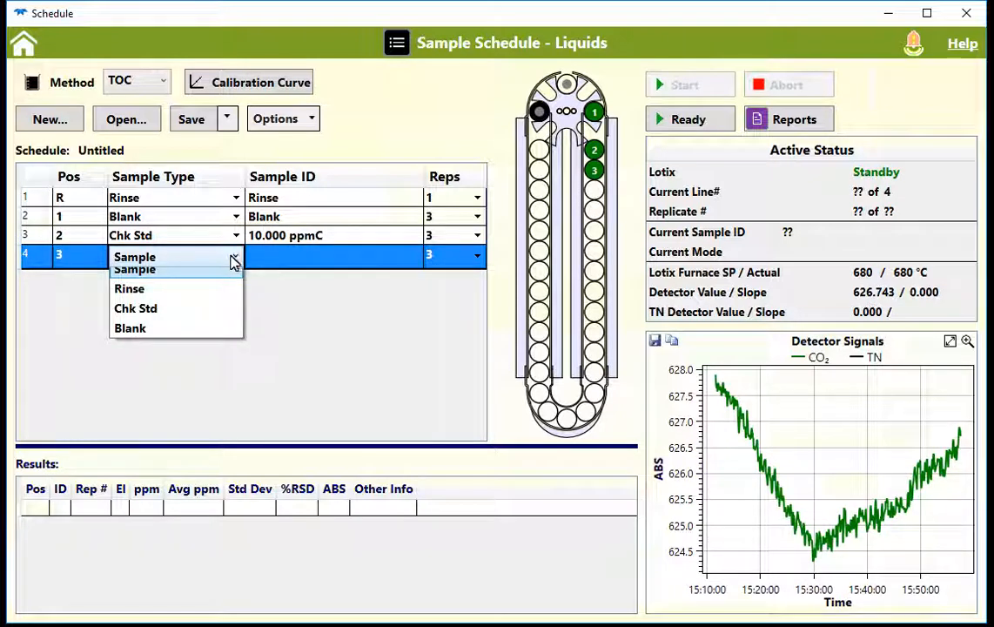
click(225, 275)
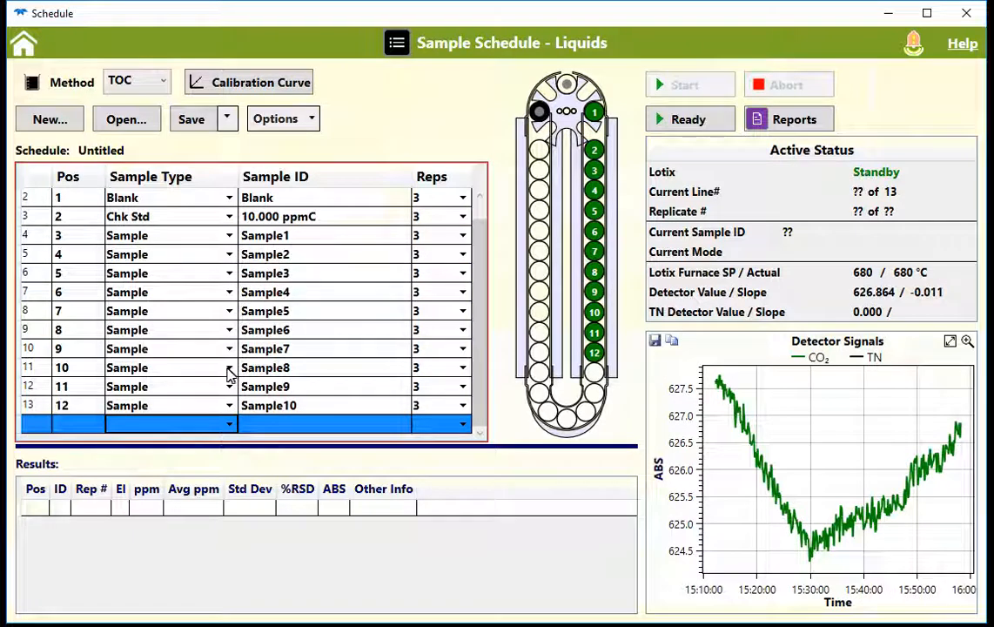
click(228, 423)
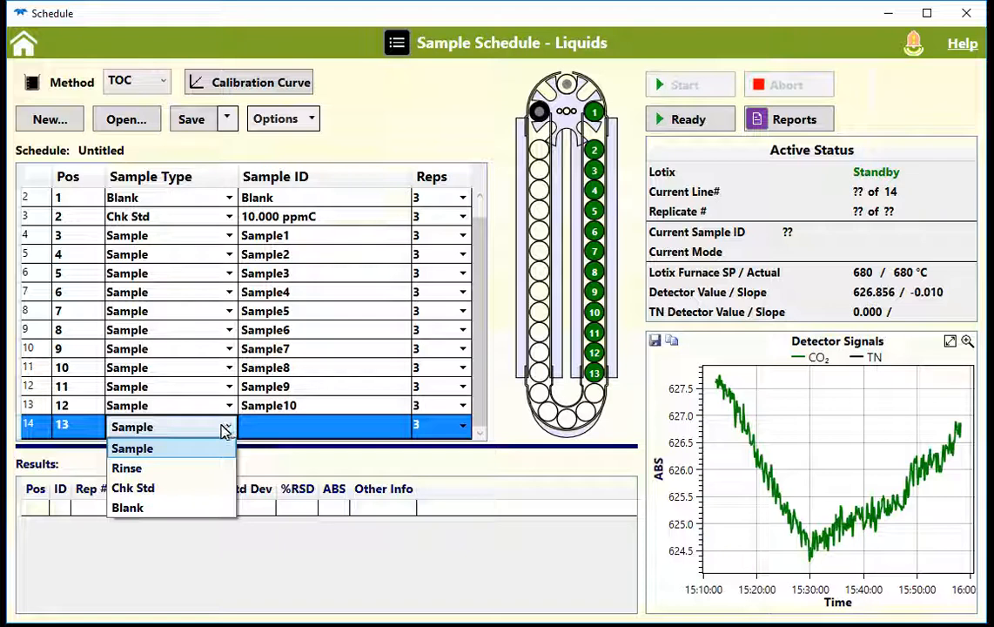
click(215, 494)
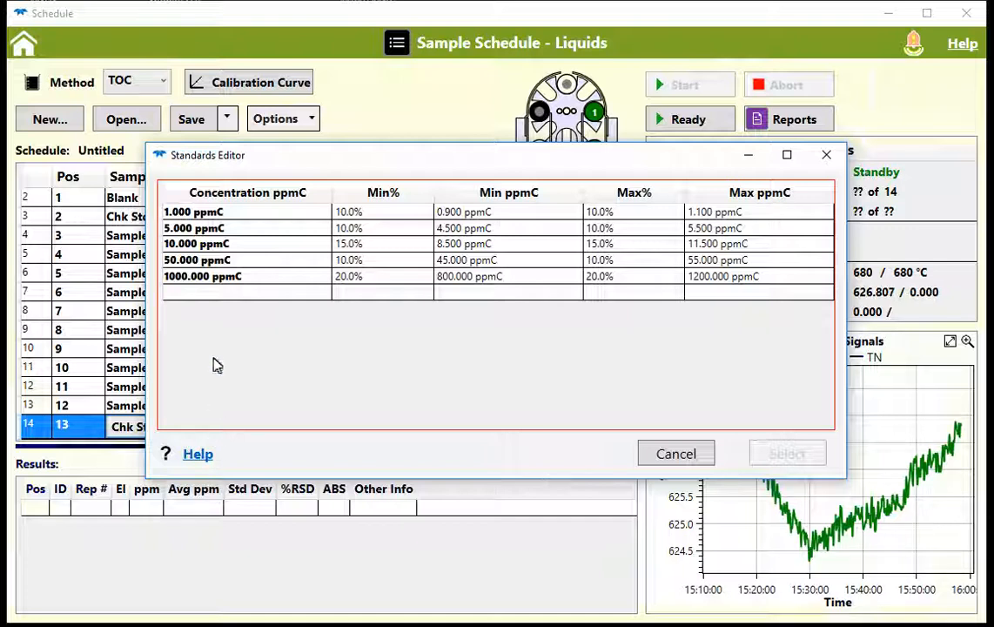
click(294, 248)
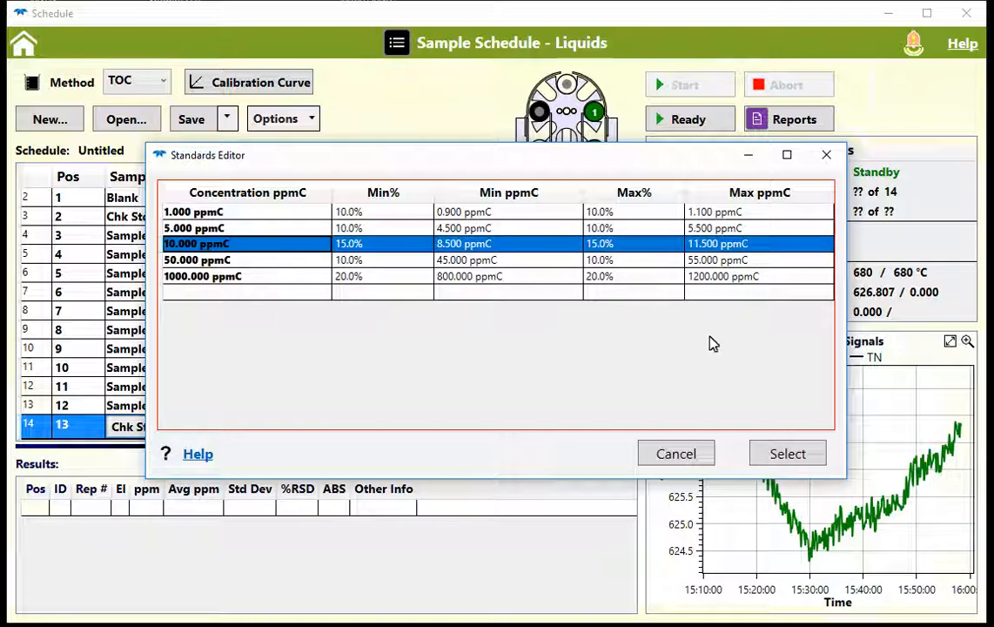
click(775, 459)
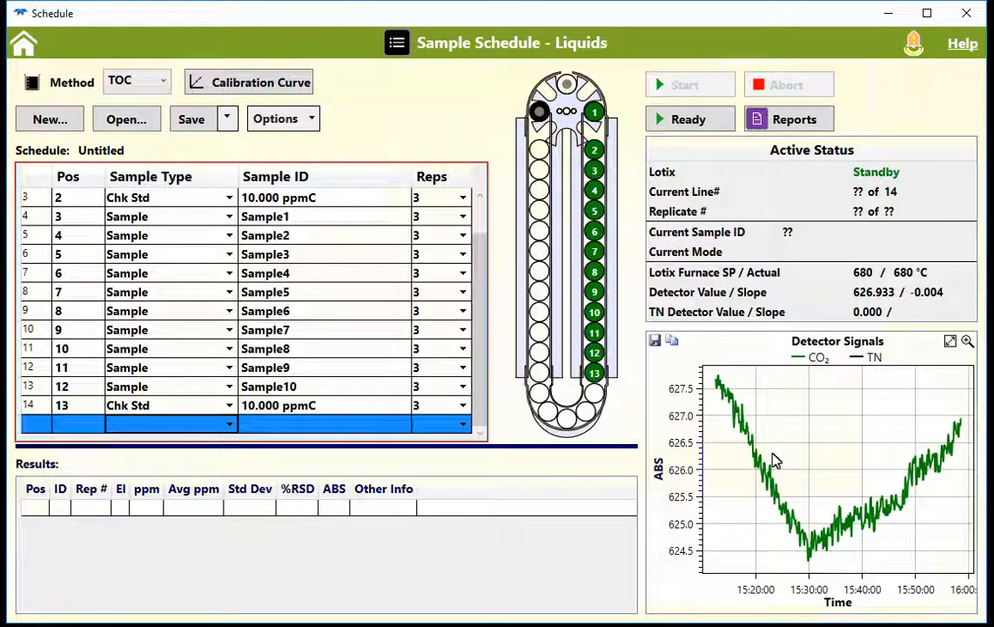
- Add ten more sample lines with IDs Sample11 to Sample20 below the second check standard
click(229, 424)
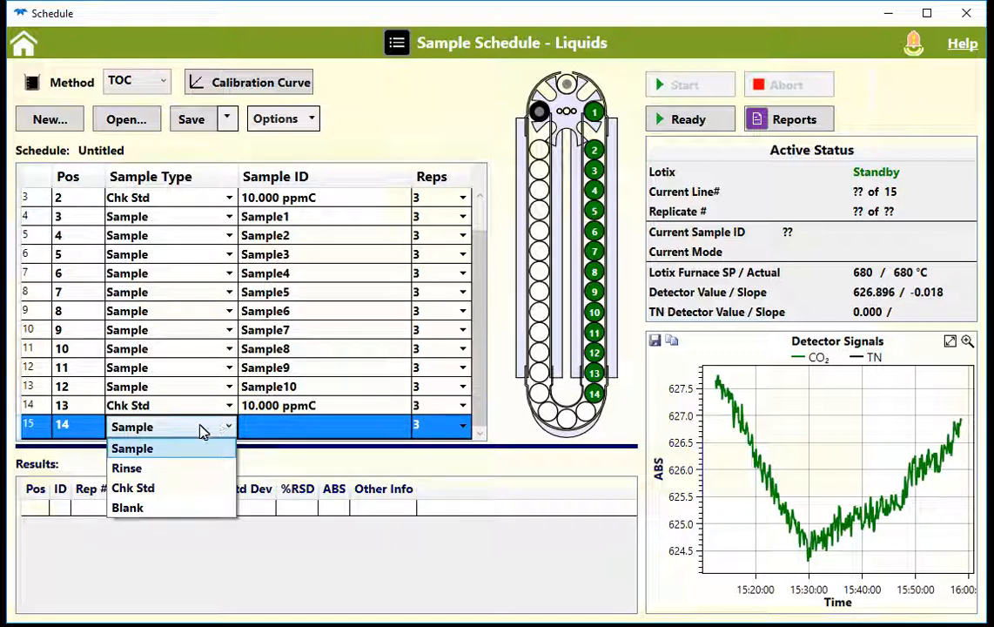
click(192, 451)
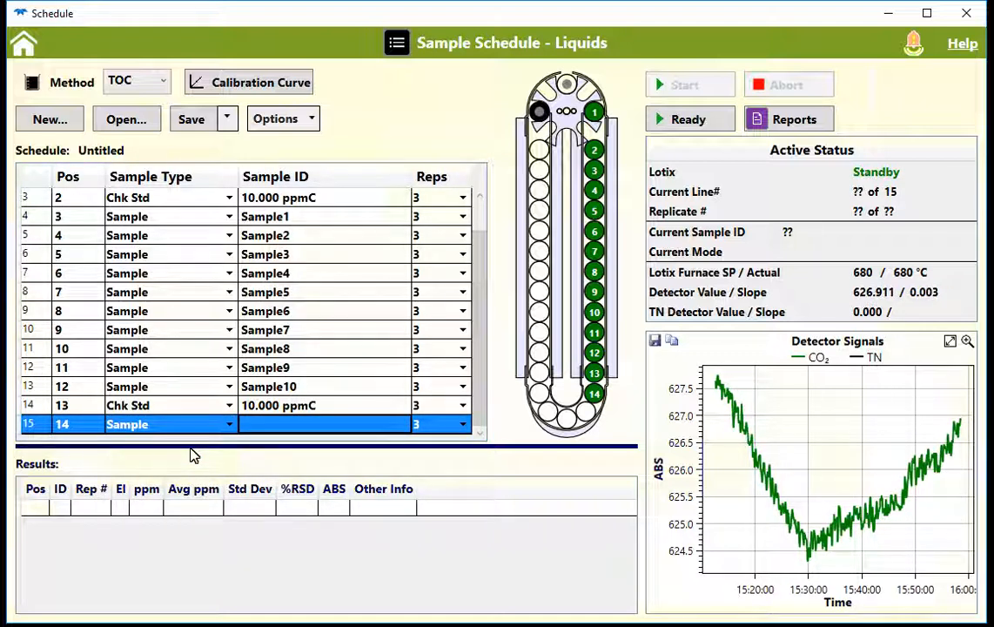
click(253, 423)
text(Sample11 Sample12 Sample13 Sample14 Sample15 Sample16 Sample17 Sample18 Sample19 Sample20)
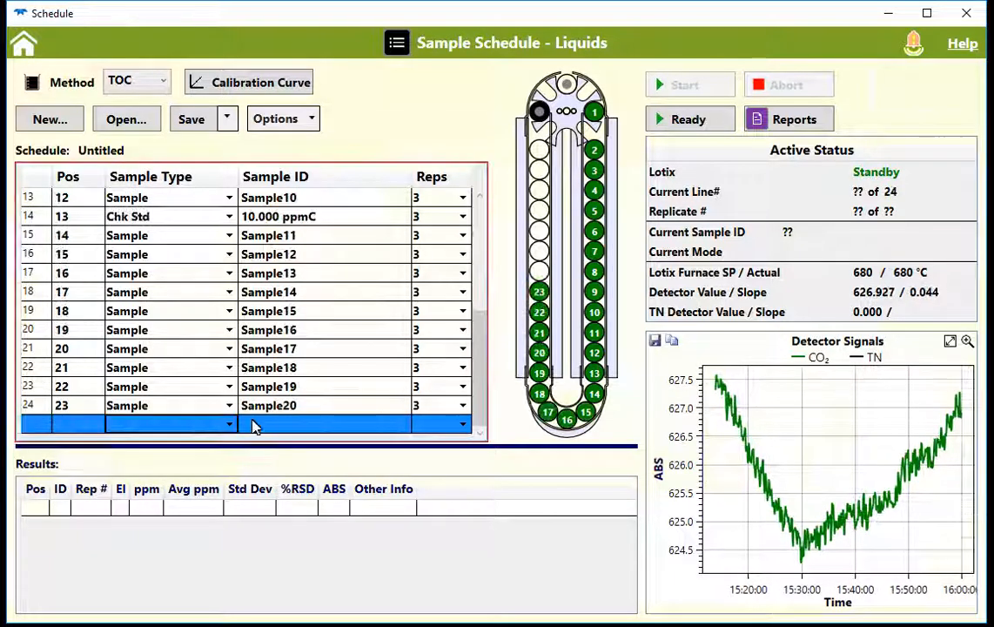
- Add another 10.000 ppmC check standard line after Sample20
click(230, 426)
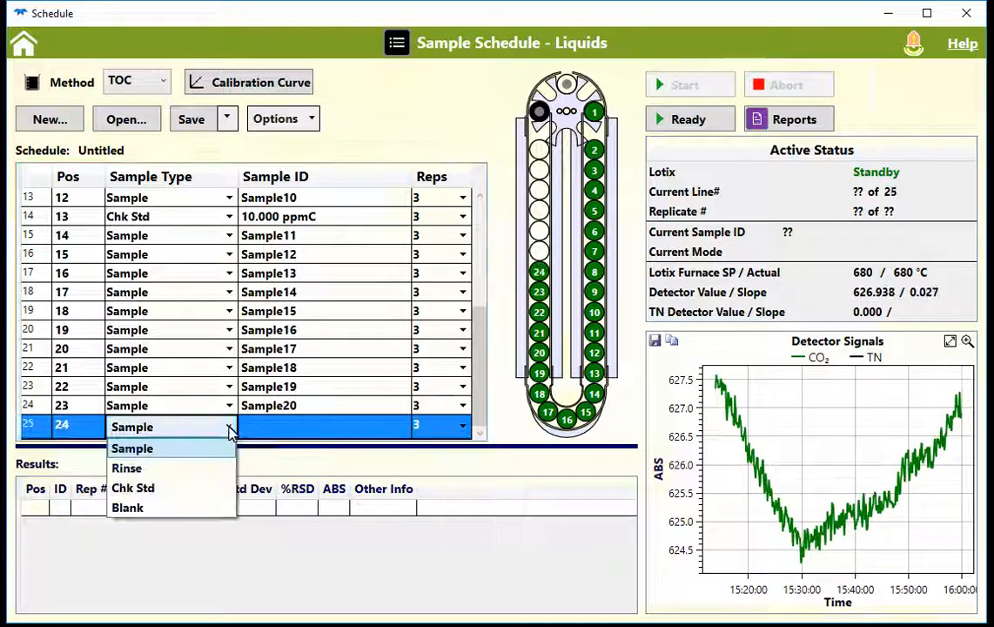
click(204, 488)
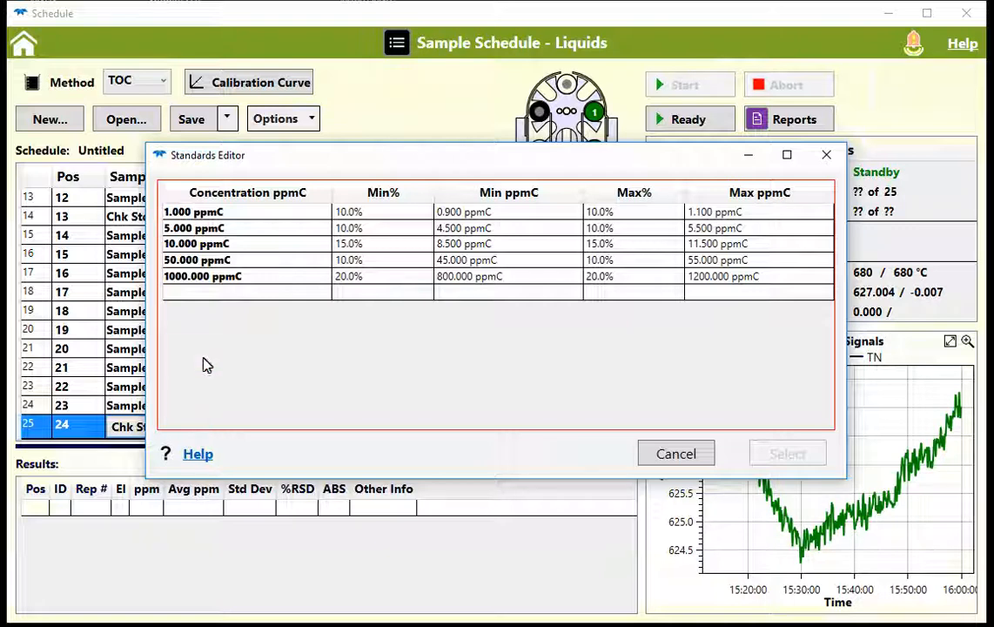
click(207, 248)
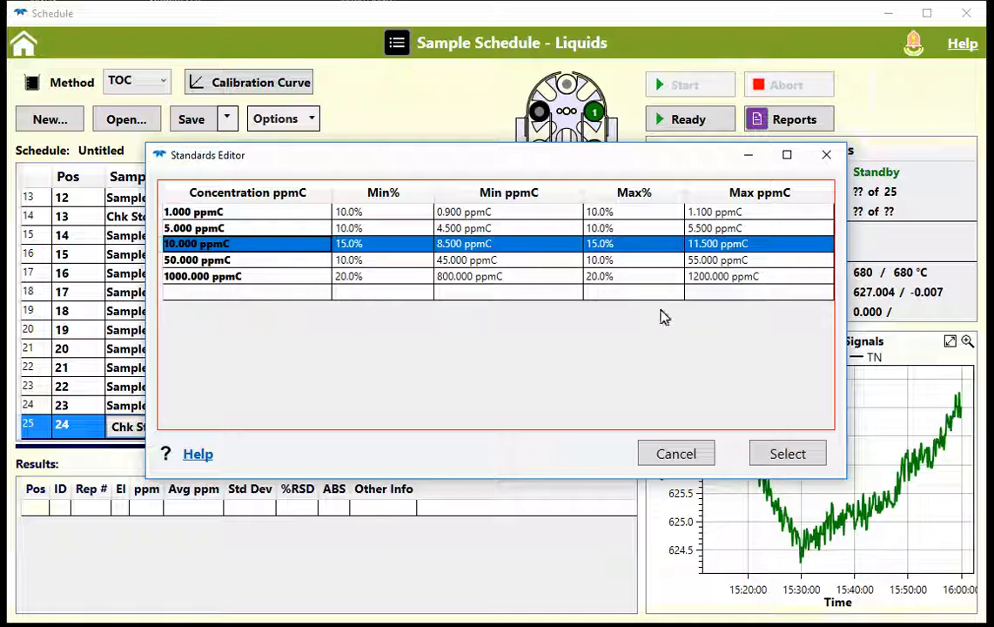
click(769, 455)
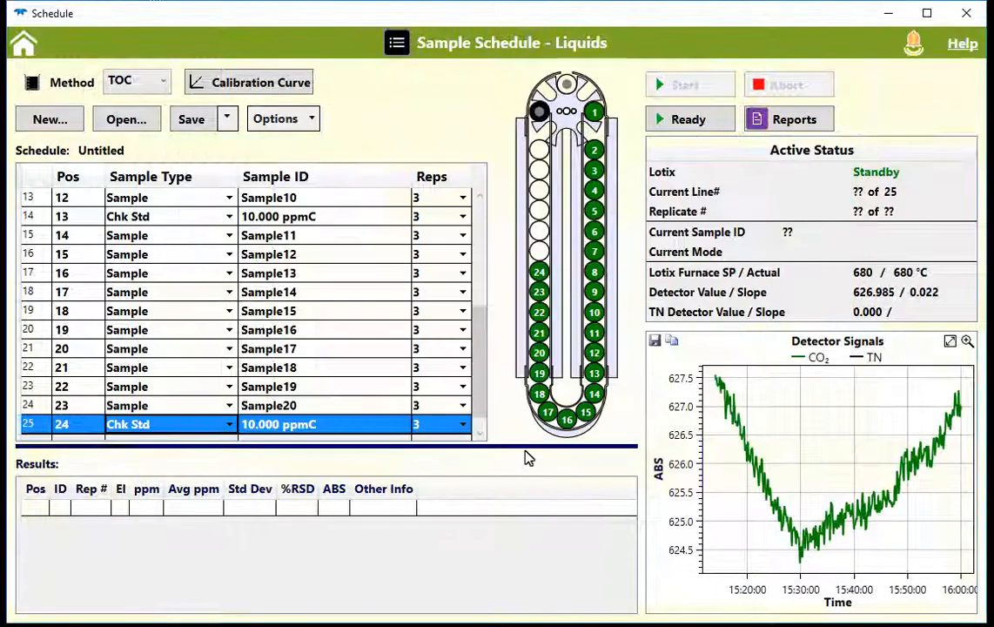
key(Return)
- Add five sample lines with IDs Sample21 to Sample25 below the last check standard
click(228, 426)
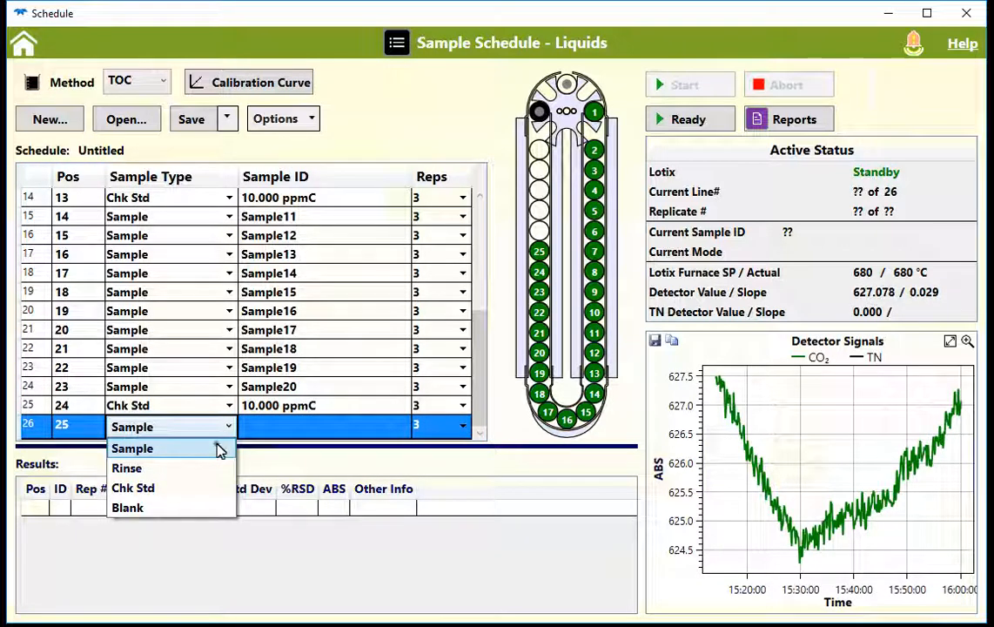
click(218, 449)
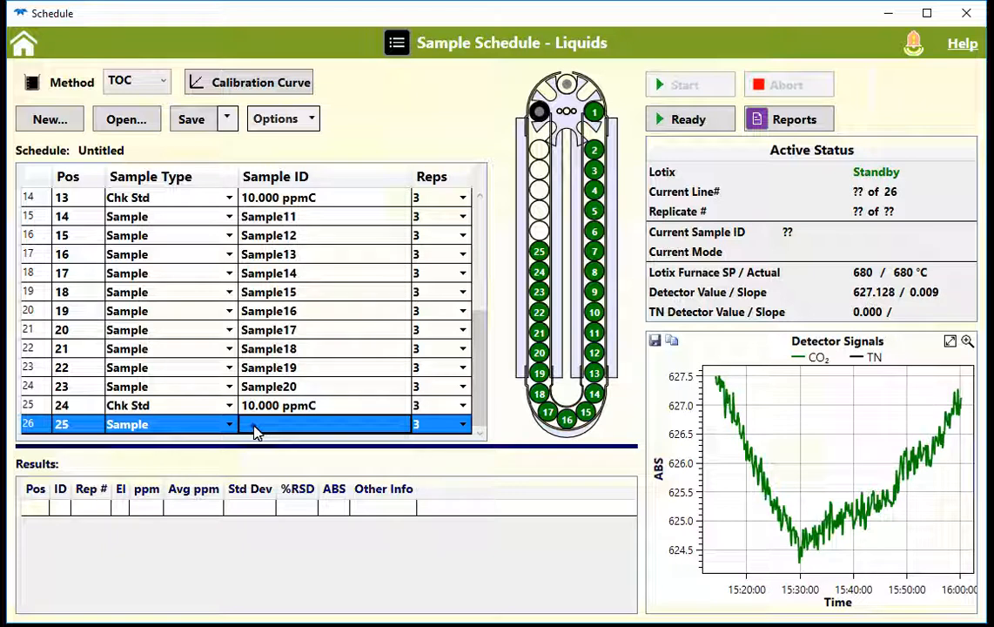
click(255, 426)
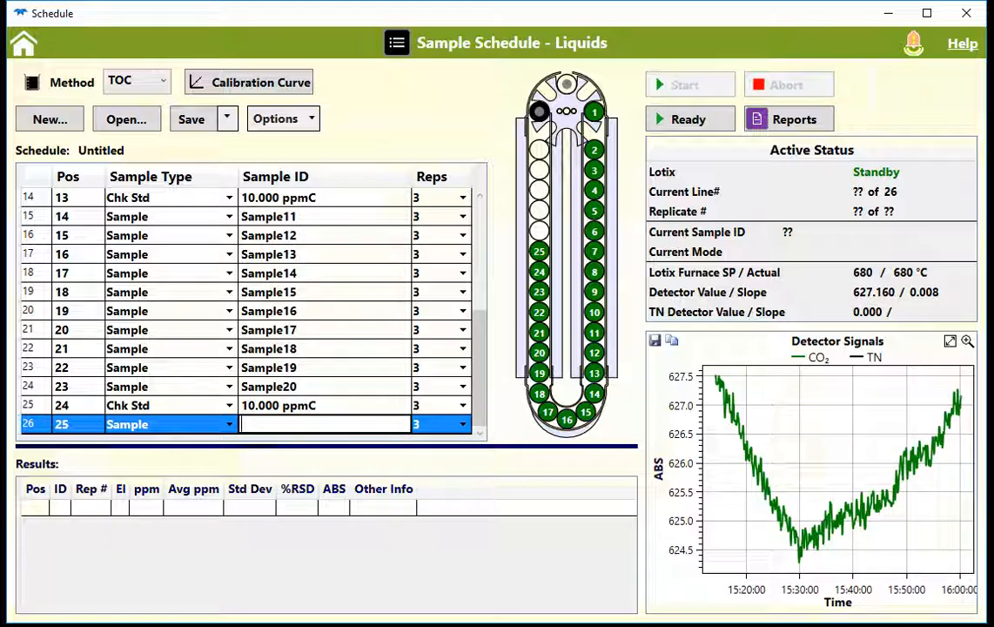
text(Sample21 Sample22 Sample23 Sample24 Sample25)
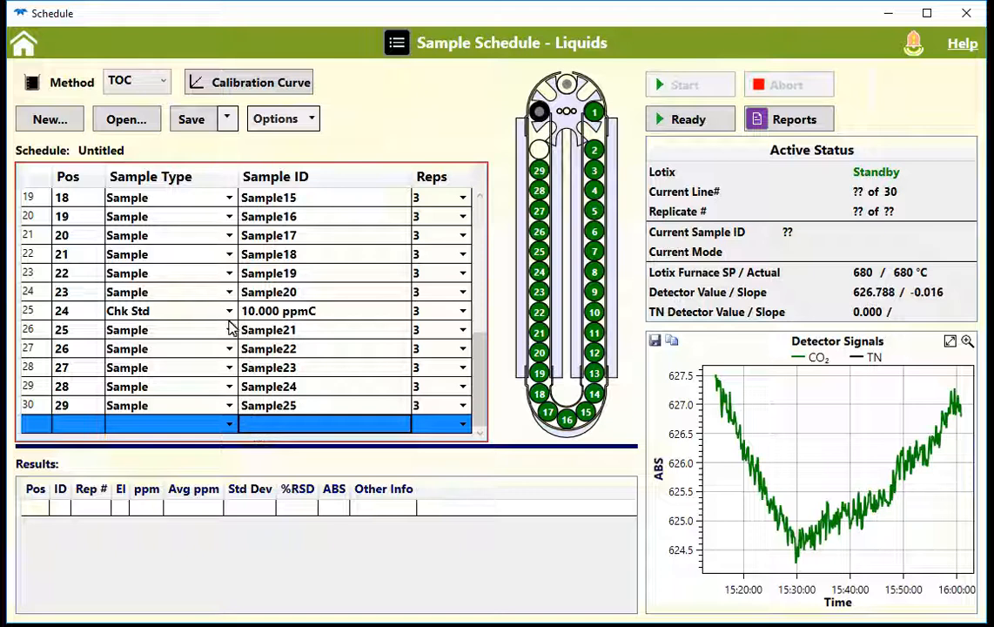
- Save the schedule under the new name Liquids Test
click(225, 122)
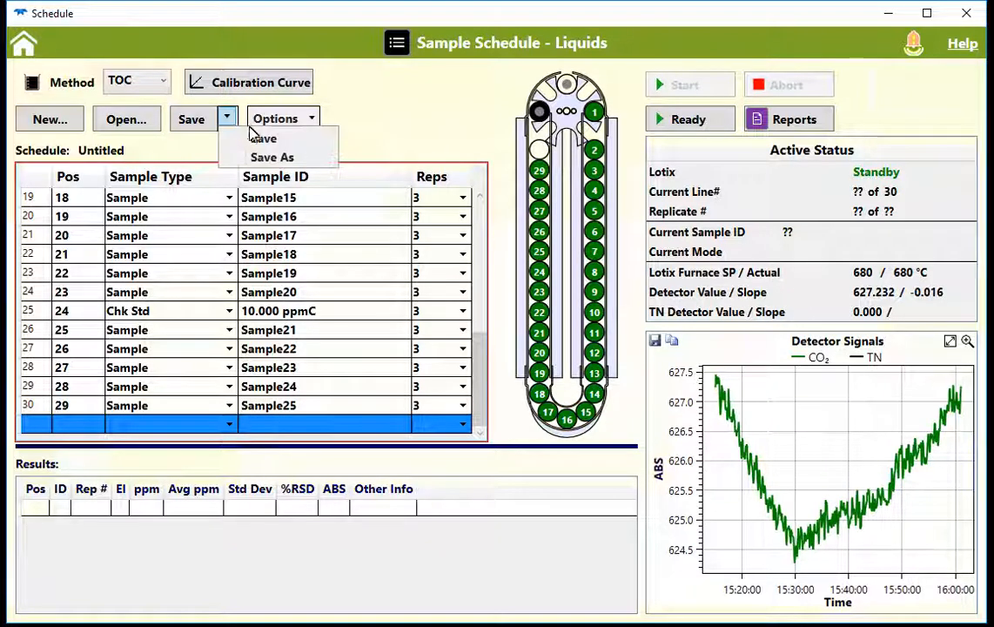
click(264, 159)
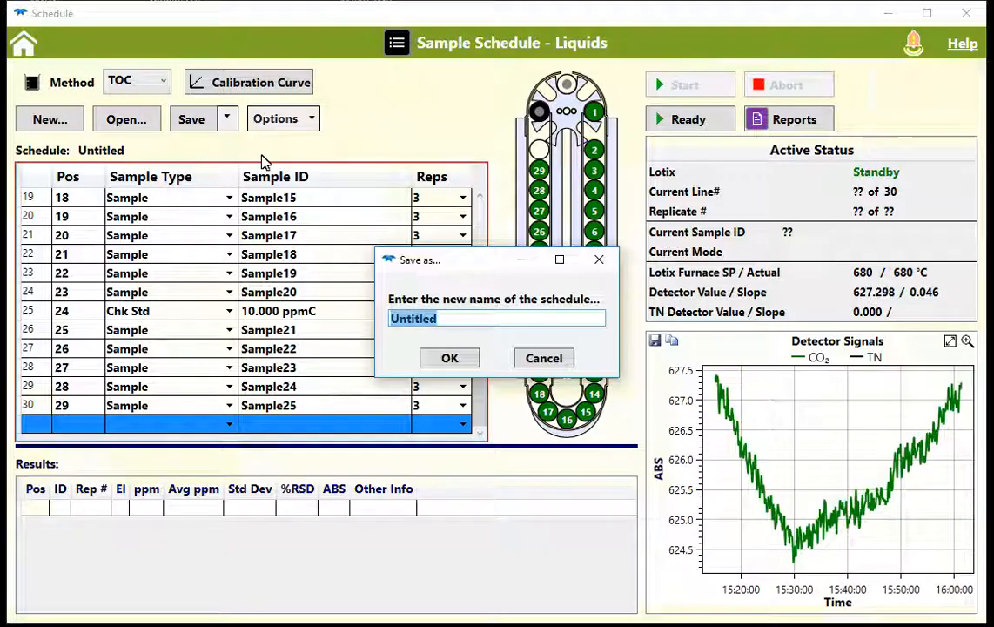
text(Liq)
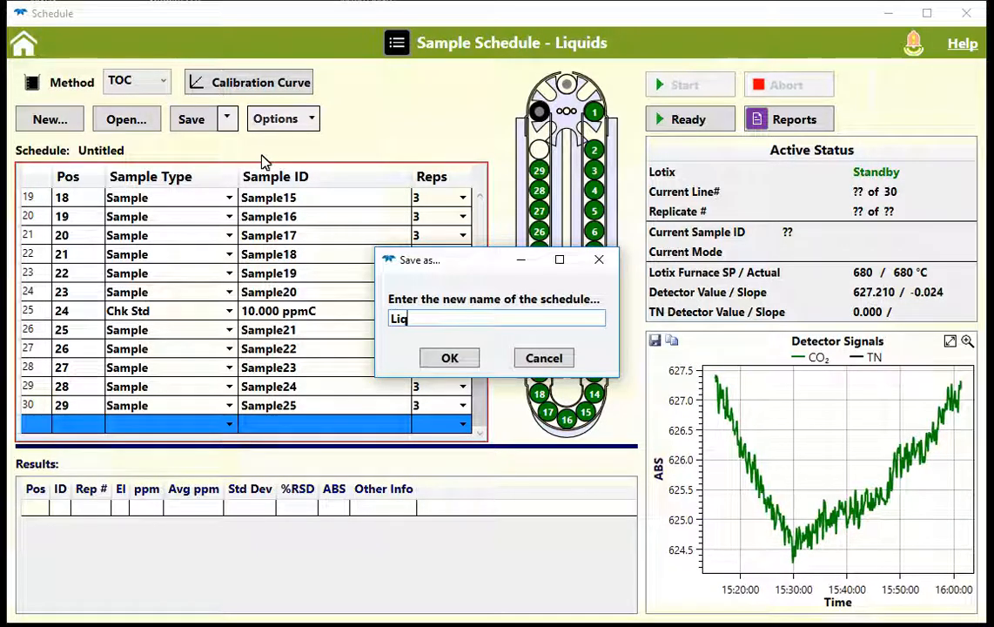
text(uids Test)
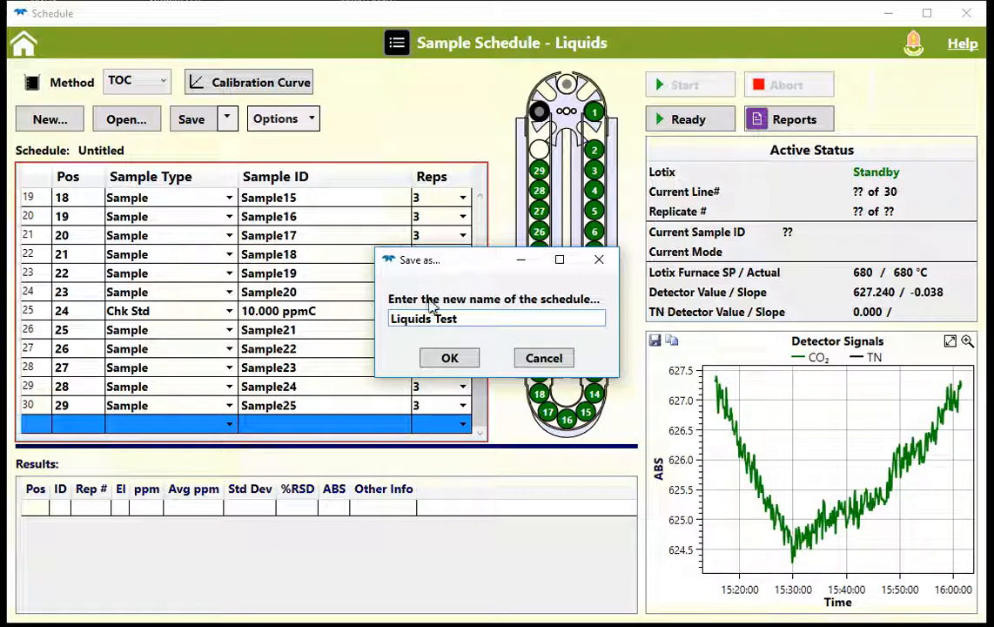
click(437, 362)
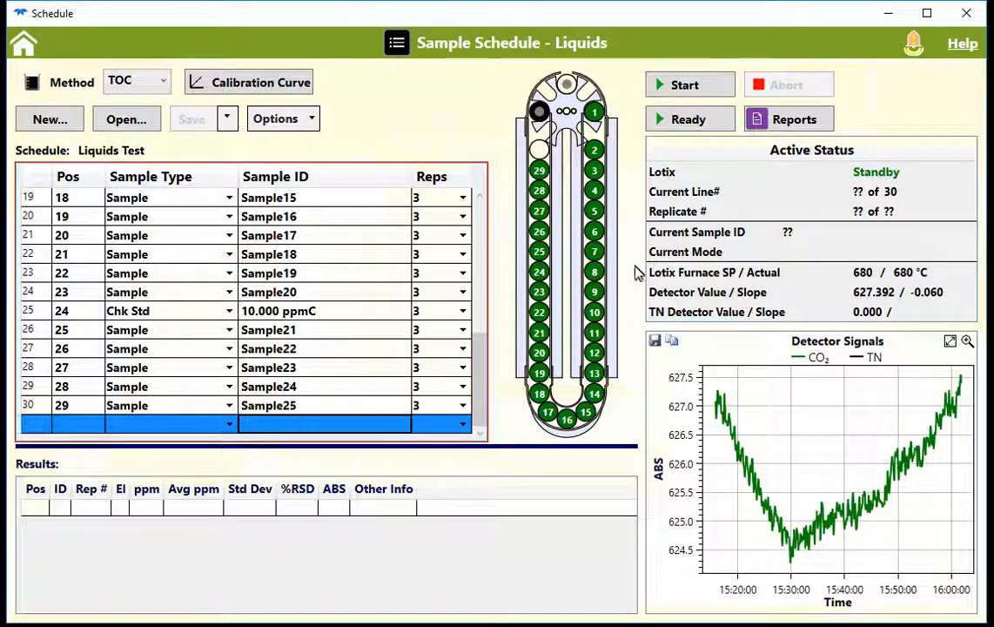